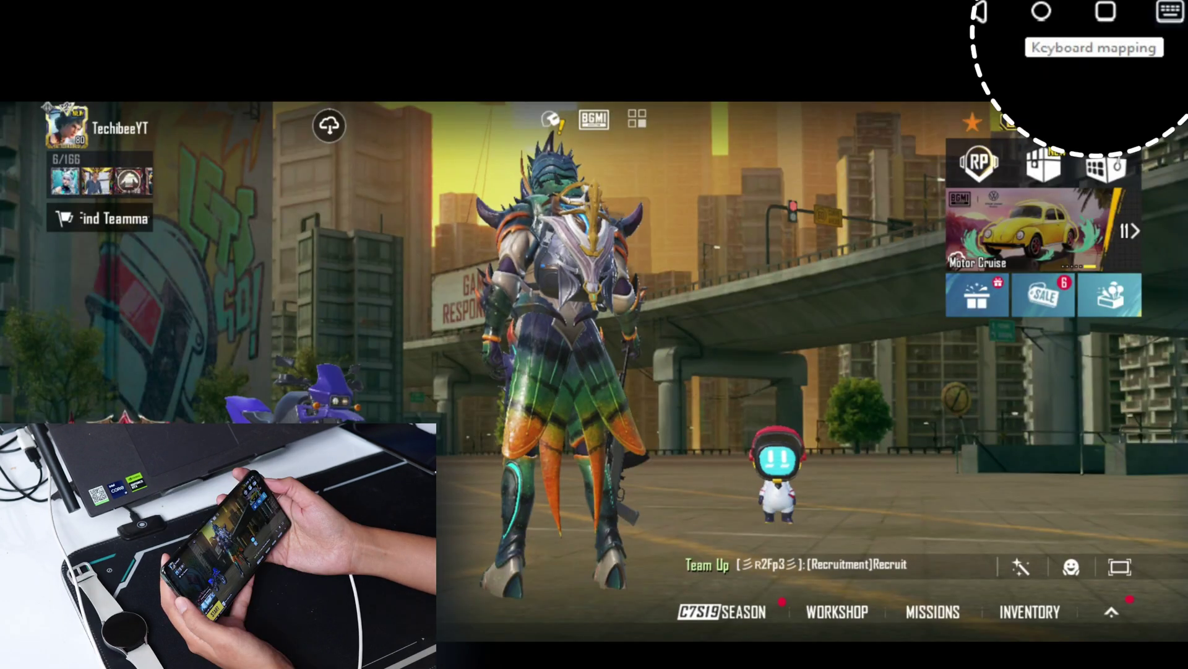
# Map Q and R to tap spots on the BGMI lobby, then collapse Keyboard Setup
pyautogui.click(1170, 11)
pyautogui.write('K')
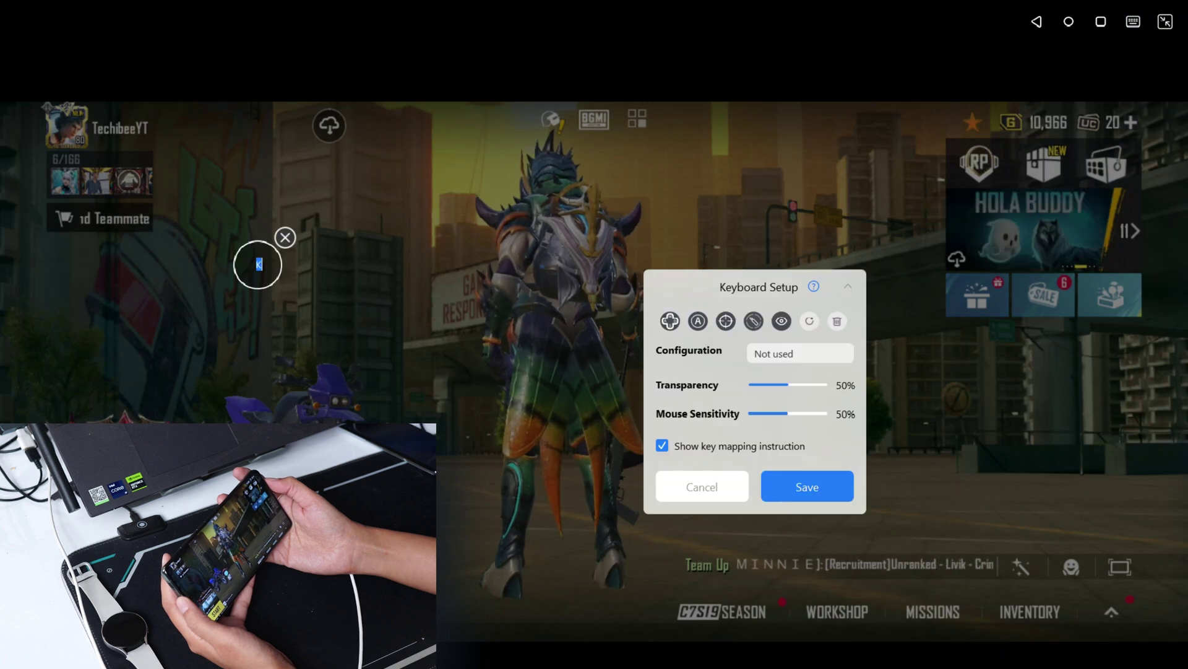
pyautogui.press('q')
pyautogui.click(196, 319)
pyautogui.press('r')
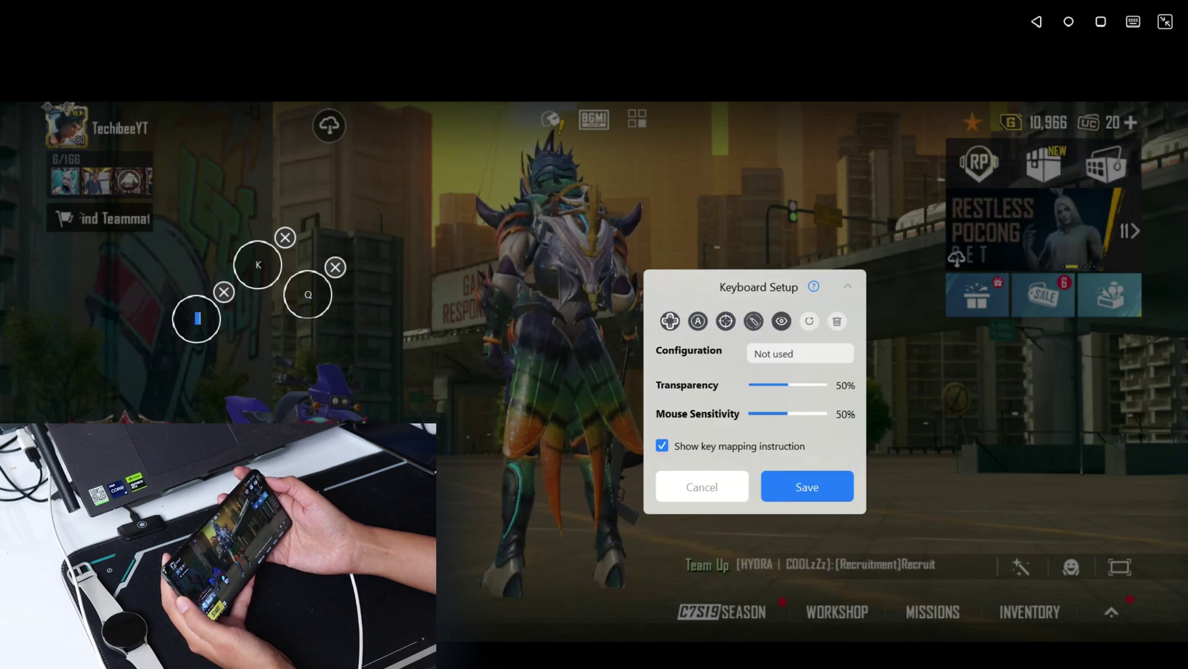
pyautogui.click(287, 361)
pyautogui.write('R')
pyautogui.click(848, 287)
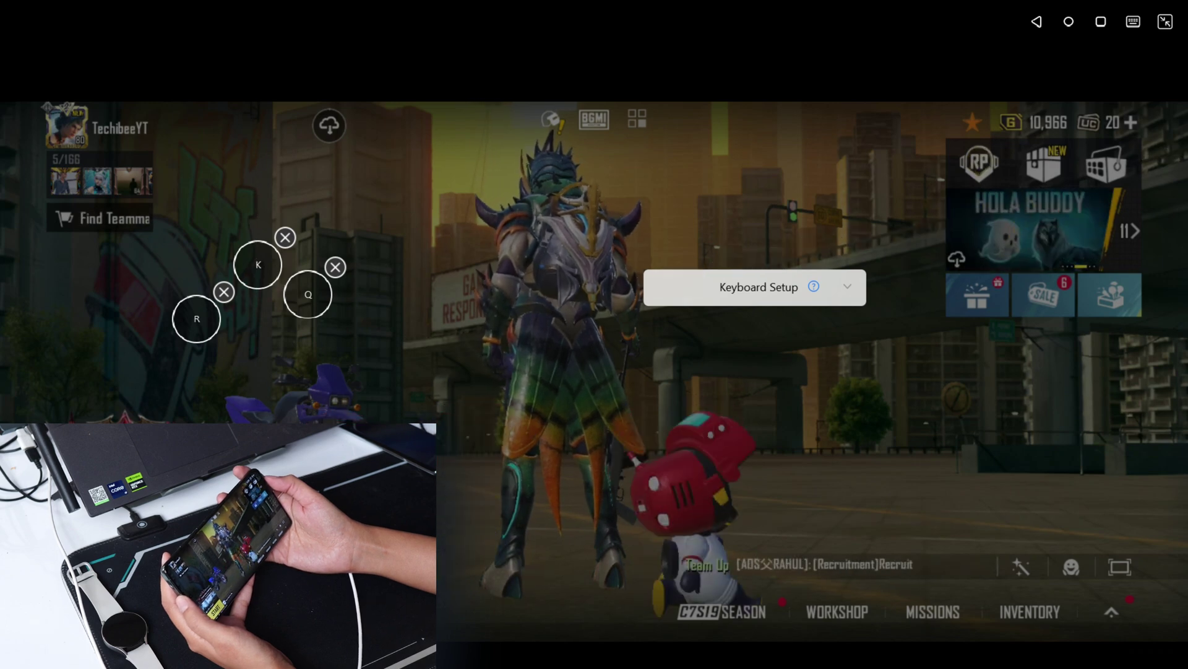
# Map S over the event banner, nudge it right, and add another spot to its left
pyautogui.click(1033, 199)
pyautogui.press('s')
pyautogui.moveTo(1032, 200); pyautogui.dragTo(1062, 205)
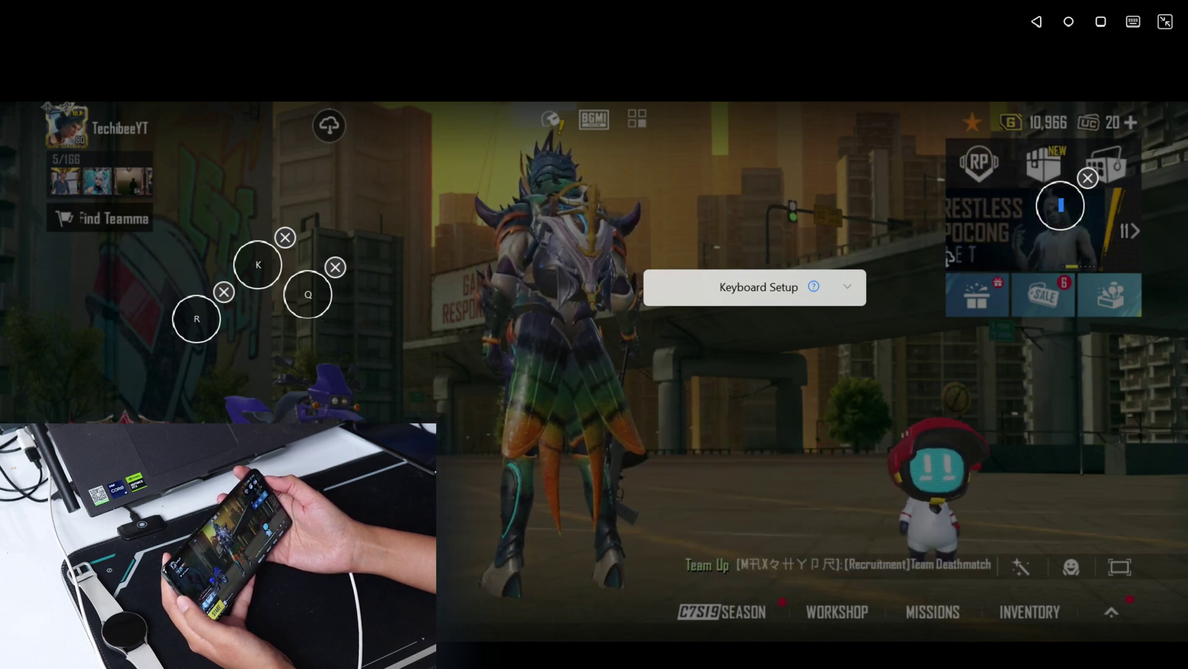
pyautogui.click(966, 195)
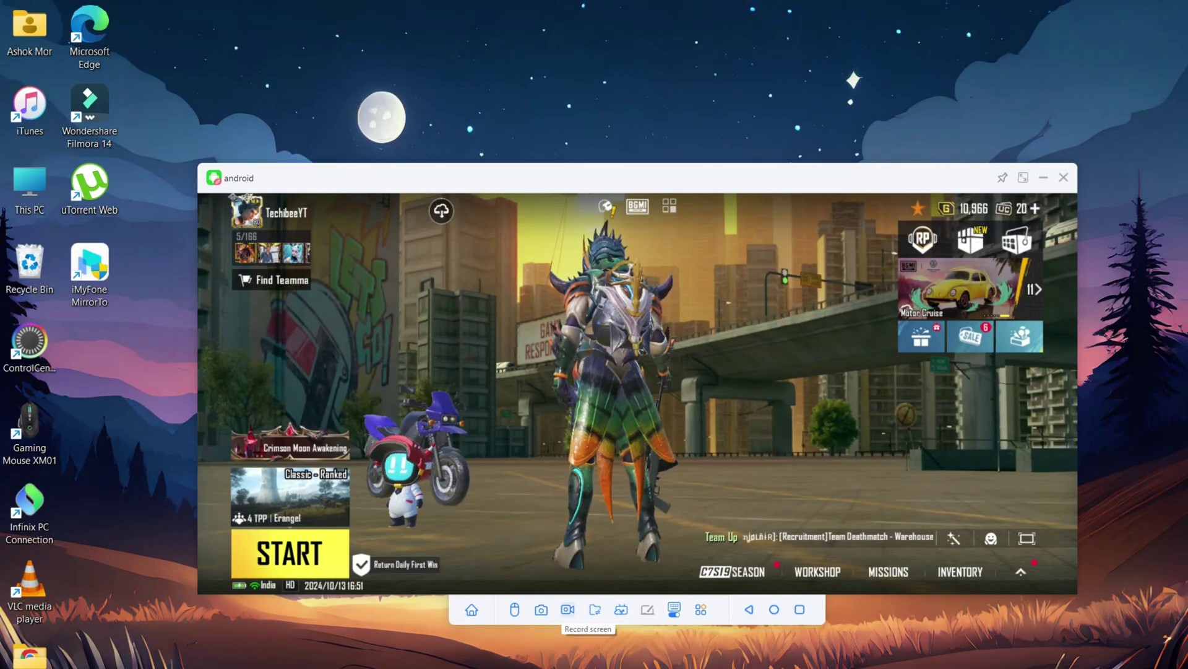
# Capture a short screen recording of the mirrored game and save the video
pyautogui.click(594, 610)
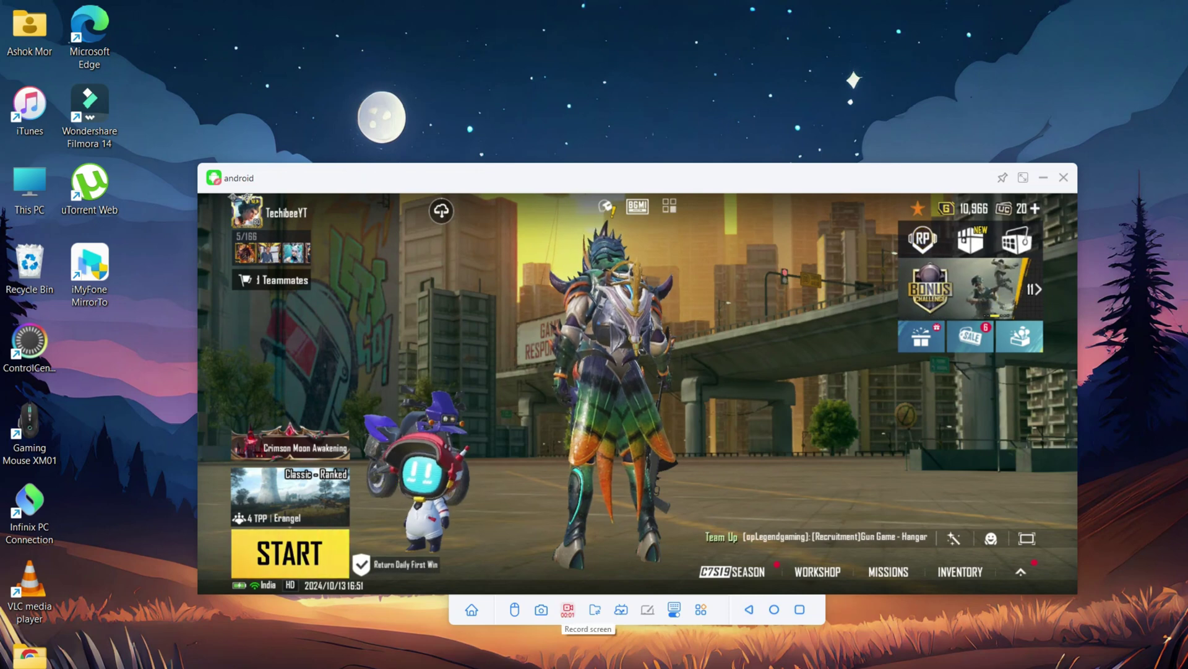
pyautogui.click(568, 609)
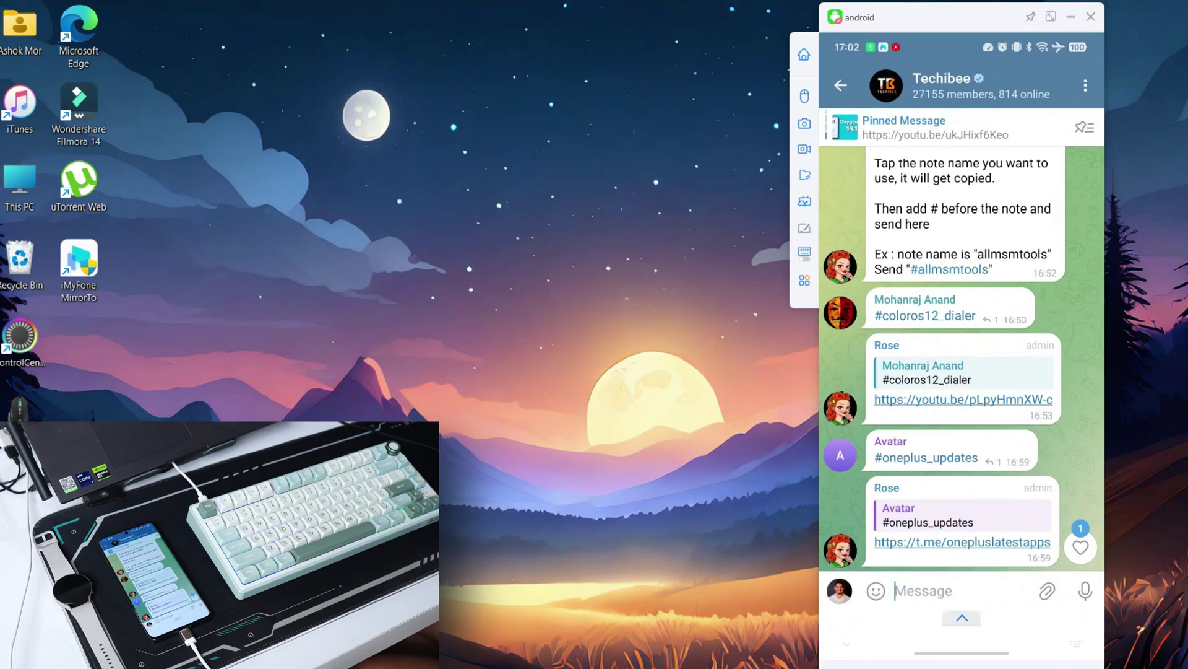
pyautogui.write('hi and welc')
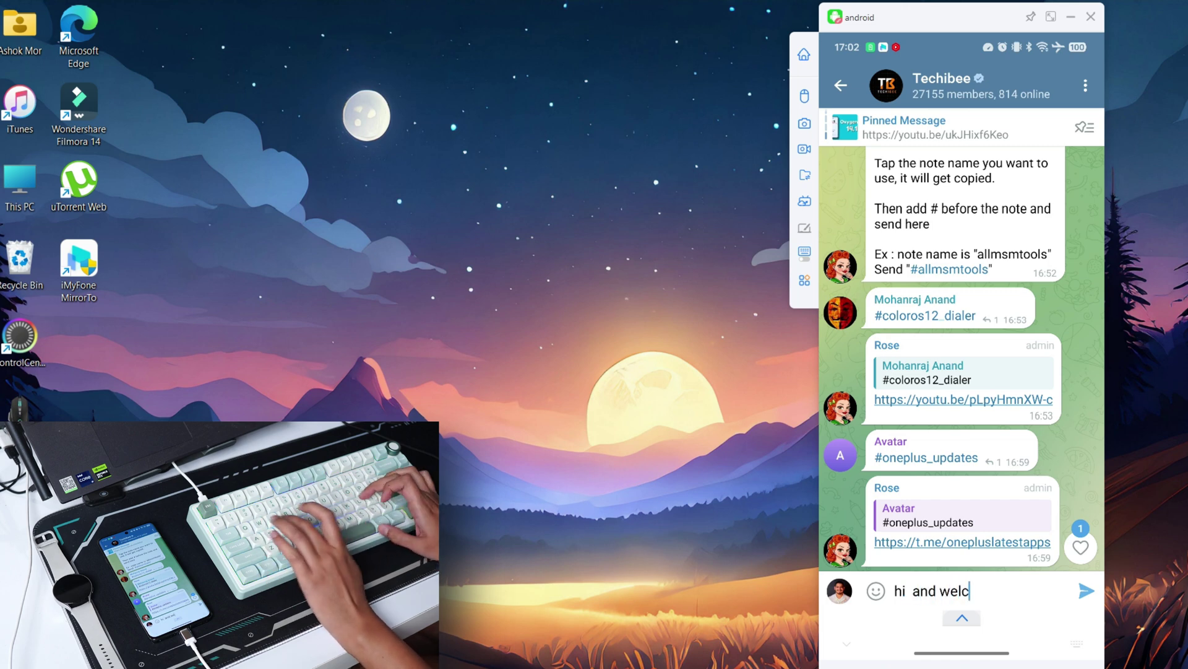
pyautogui.write('  to')
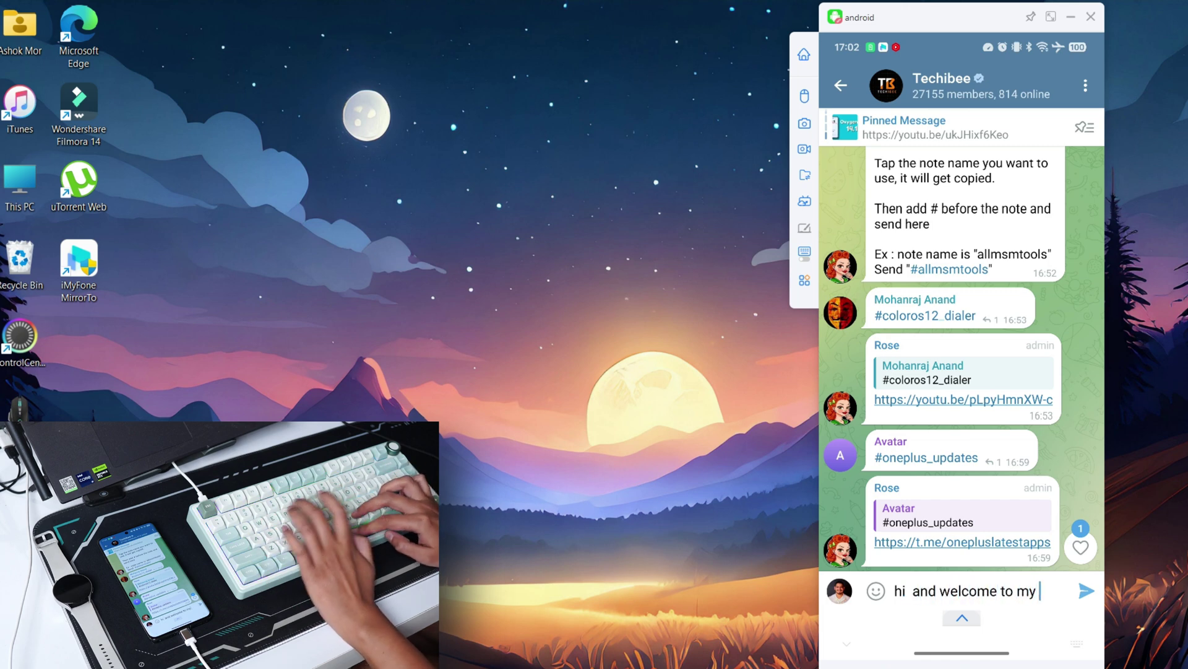
pyautogui.write(' yotube cv')
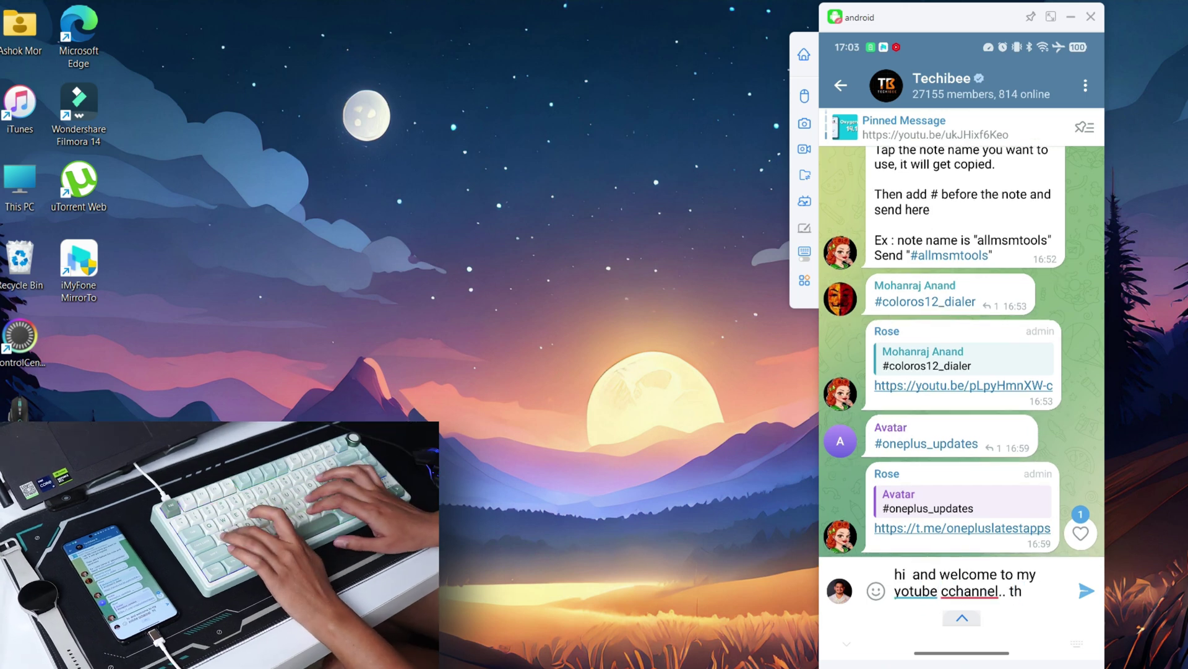
pyautogui.write('anks fo')
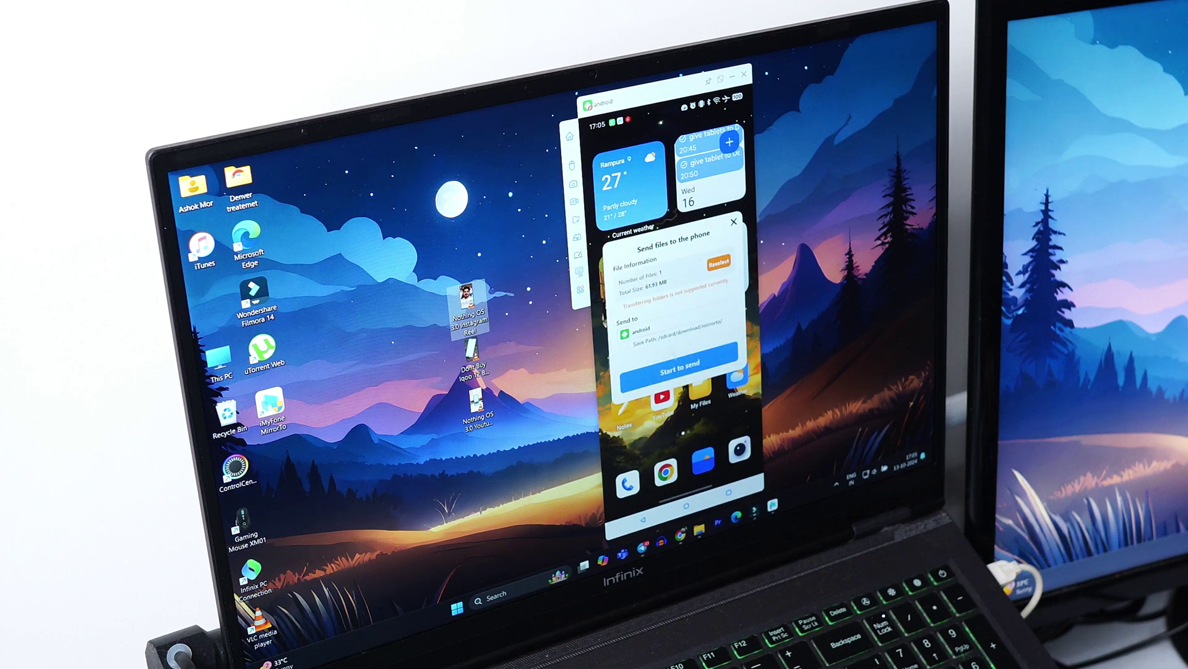
# Start sending the desktop file in the Send files to the phone dialog
pyautogui.click(683, 370)
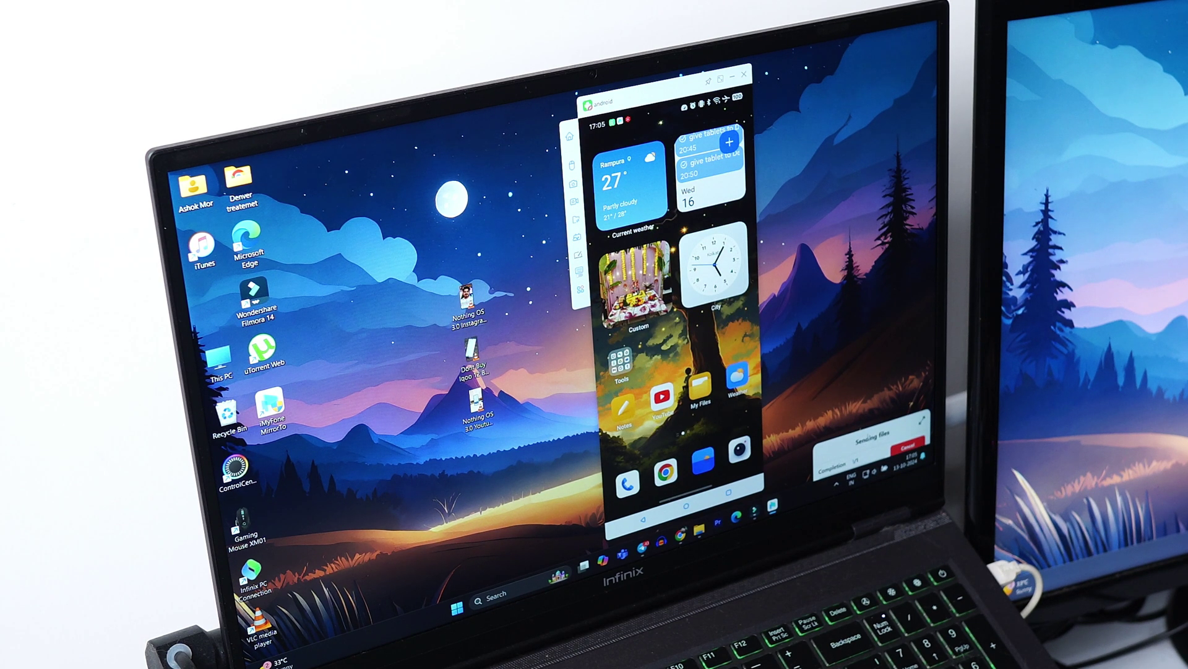